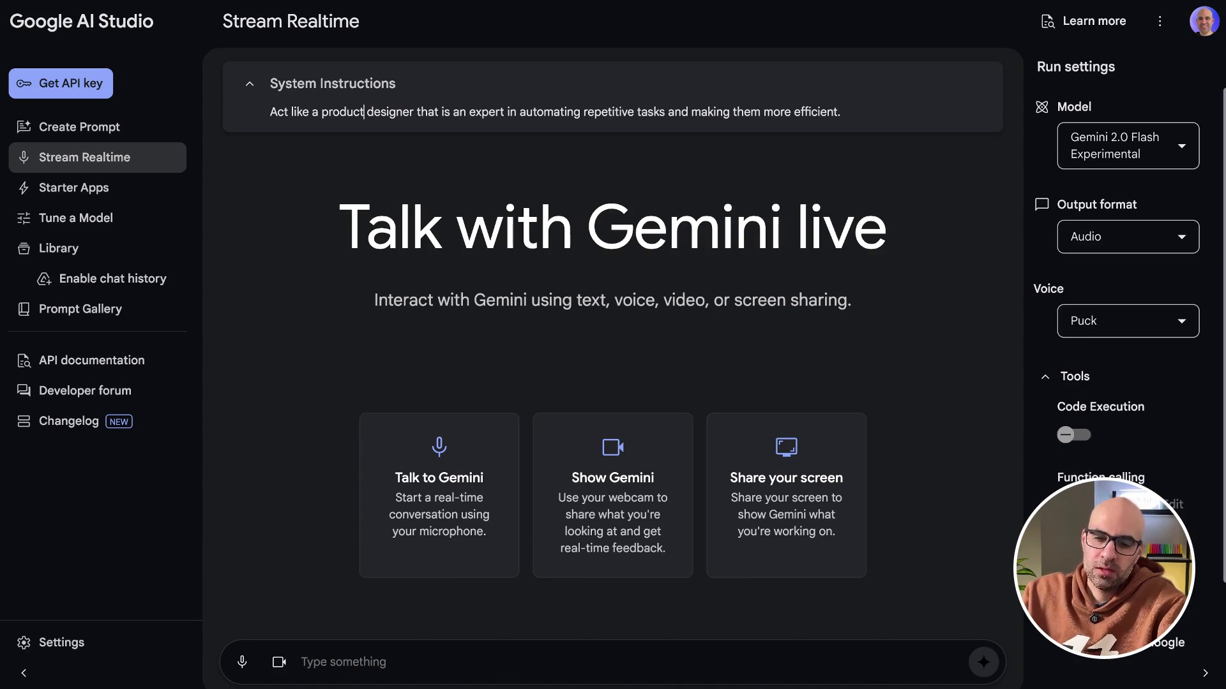
Step: Start sharing the Figma tab showing the Improve Youtube process diagram with Gemini Live
{"action": "left_click", "coordinate": [786, 492]}
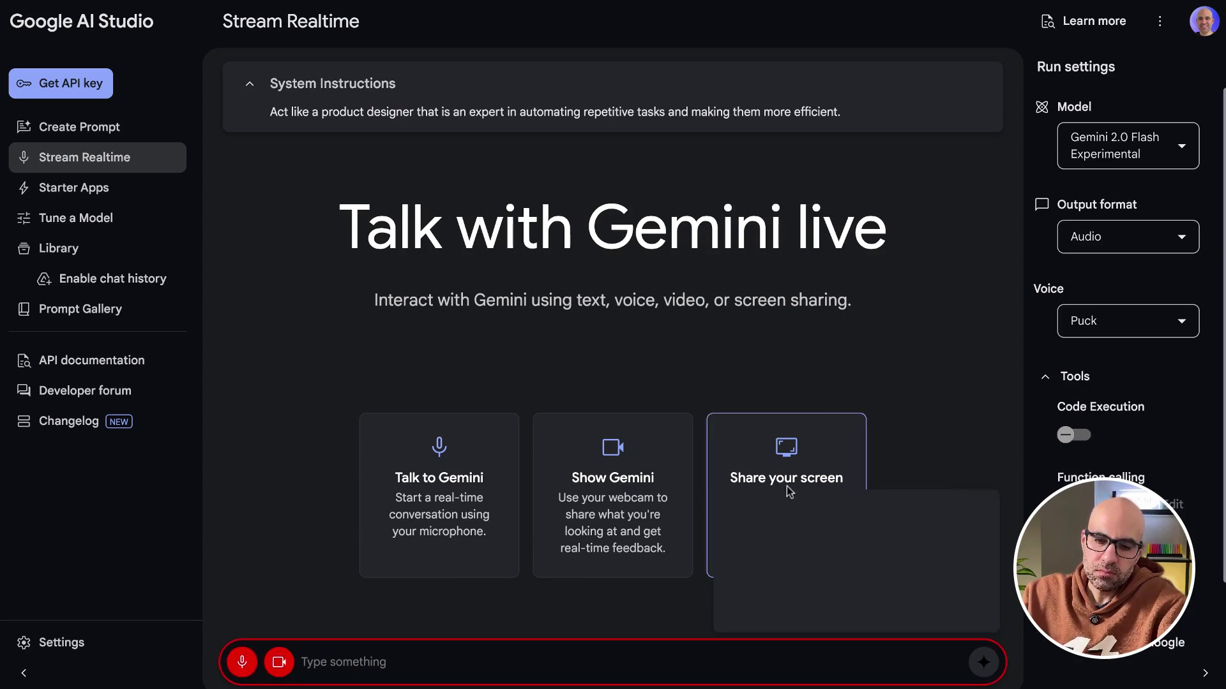